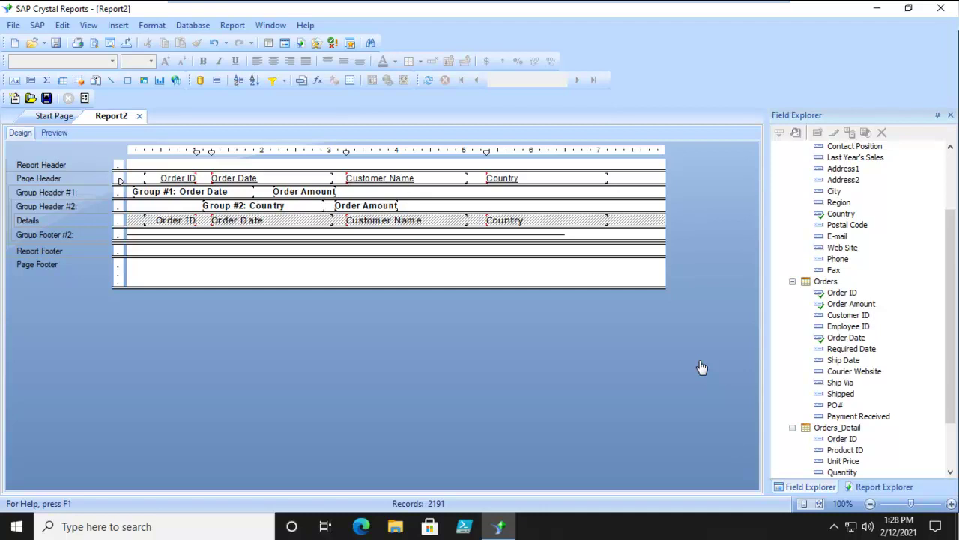
# Step: Preview Report2 with its order-date and country groups and their order amount subtotals
pyautogui.click(54, 134)
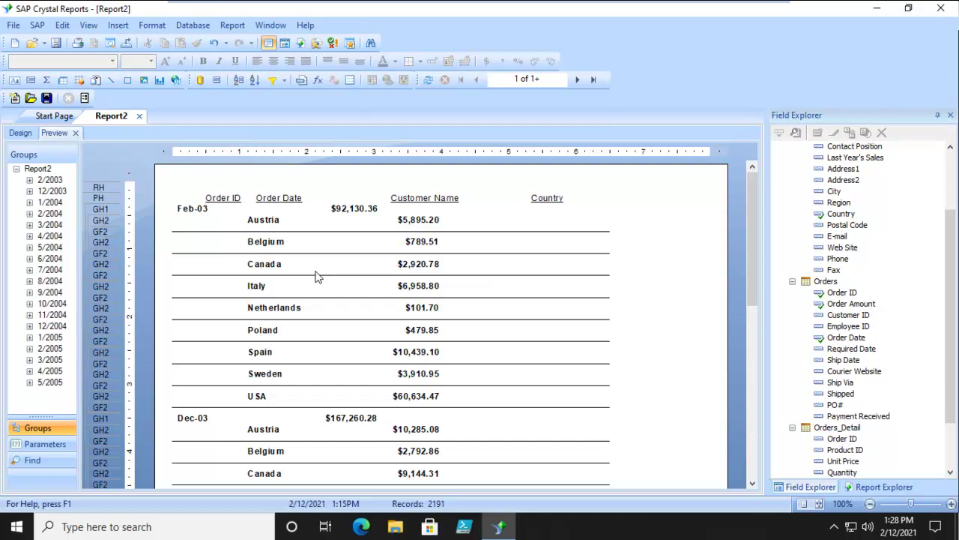
# Step: Switch Report2 back to the design layout with its order date and country group headers
pyautogui.click(20, 135)
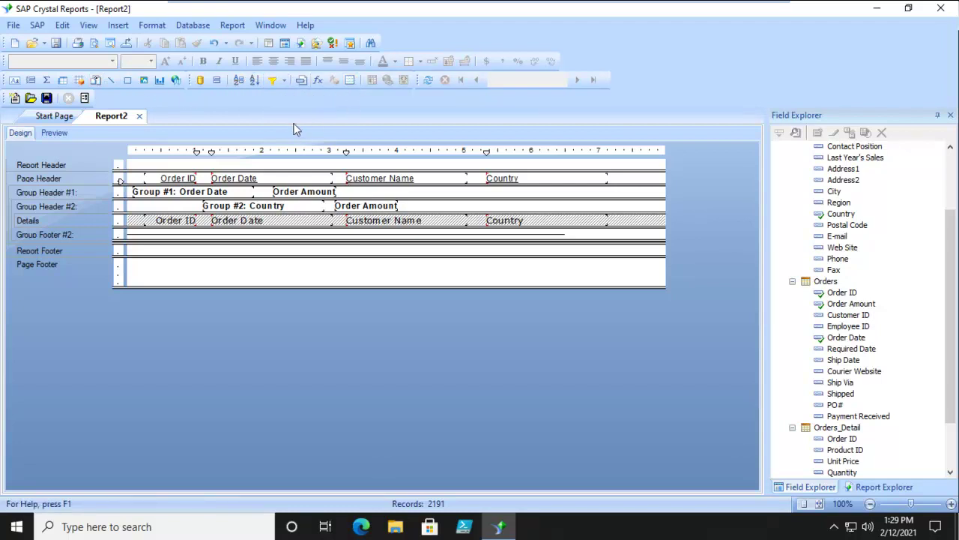
# Step: Apply a Top 5 group sort on Sum of Orders.Order Amount, including an Others group
pyautogui.click(239, 81)
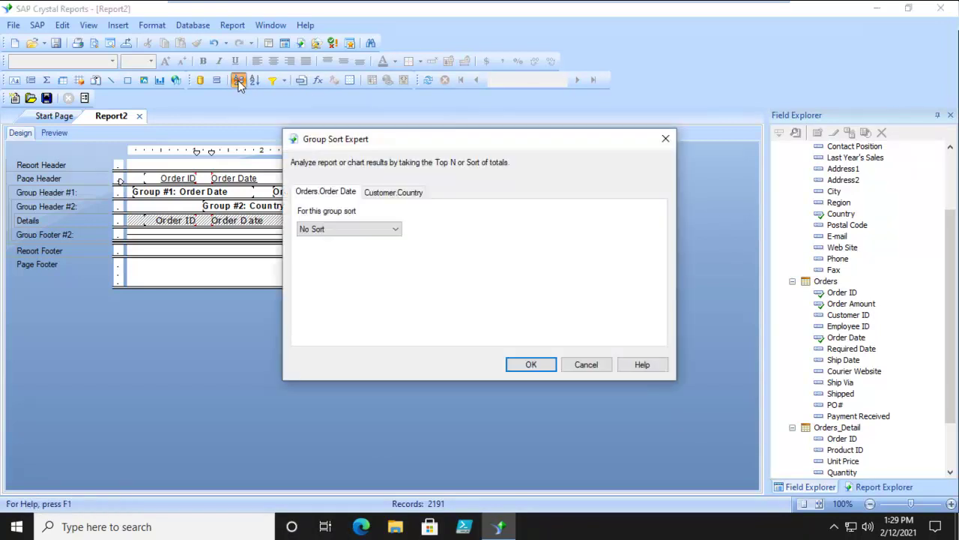
pyautogui.click(392, 229)
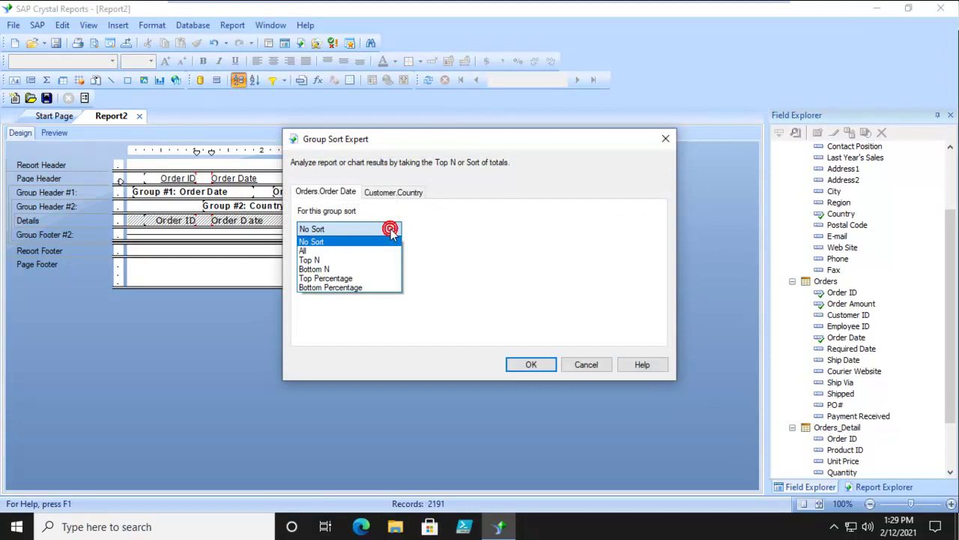
pyautogui.click(313, 260)
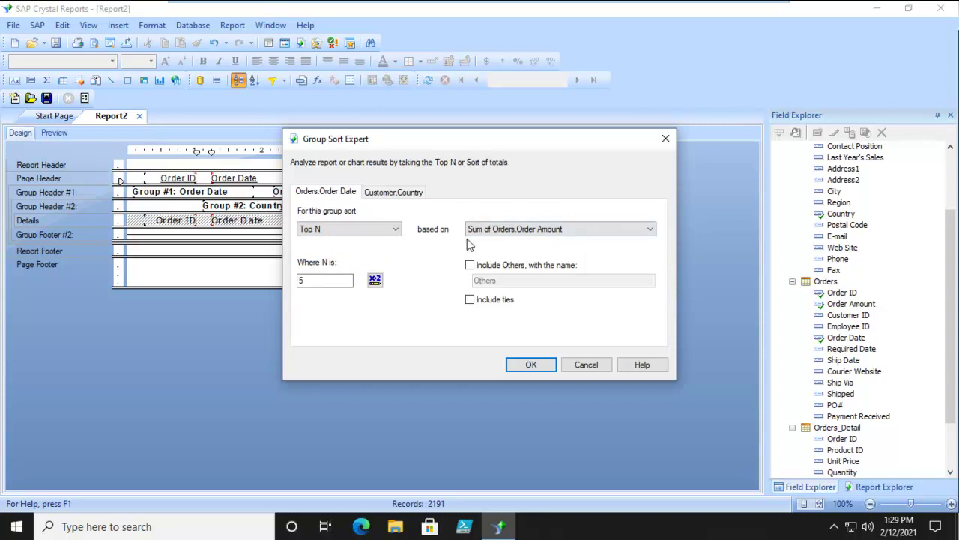
pyautogui.moveTo(453, 139)
pyautogui.mouseDown()
pyautogui.moveTo(463, 298)
pyautogui.moveTo(449, 126)
pyautogui.mouseUp()
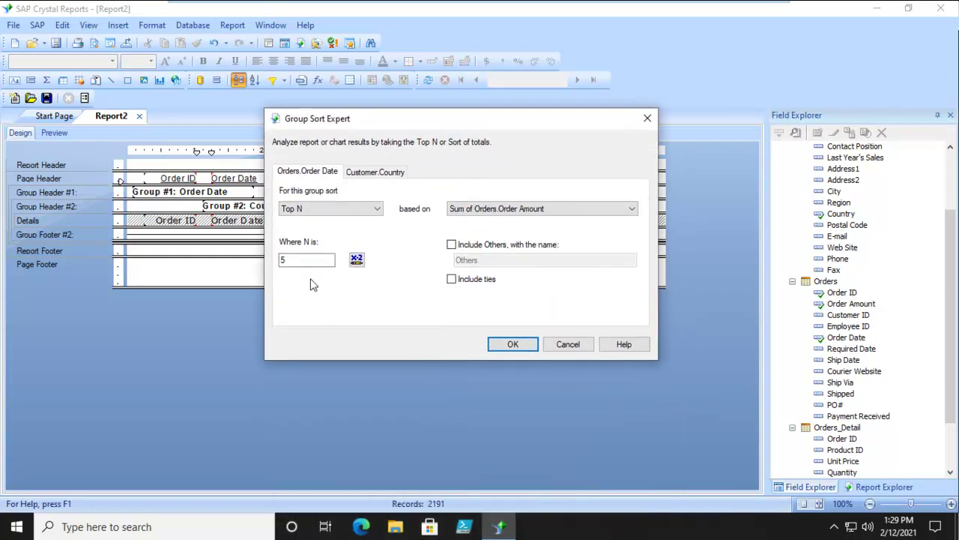
pyautogui.doubleClick(302, 261)
pyautogui.click(451, 245)
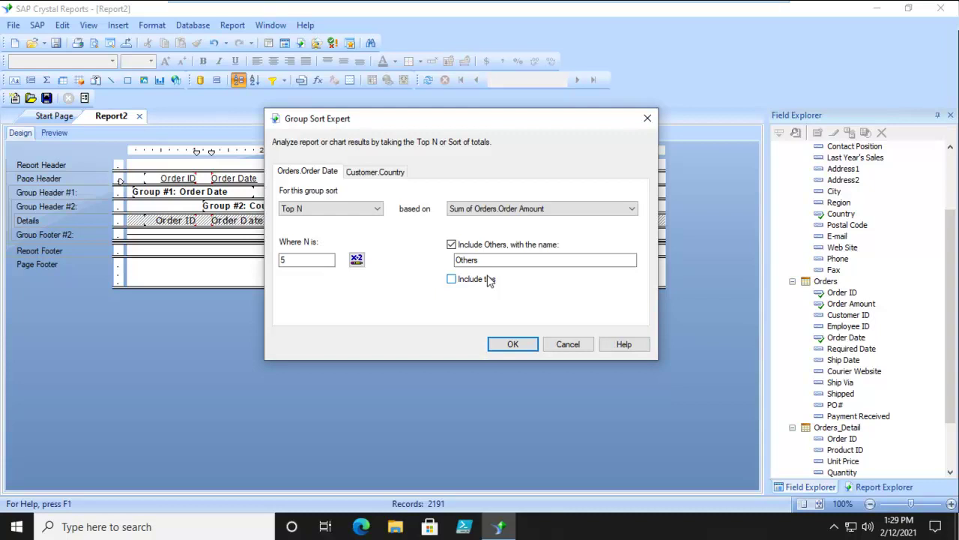
pyautogui.click(513, 344)
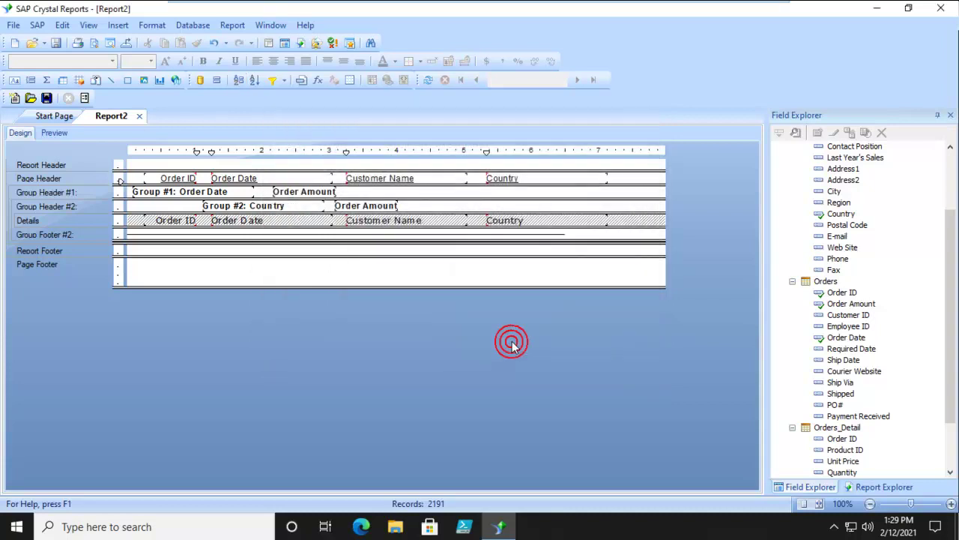
pyautogui.click(45, 135)
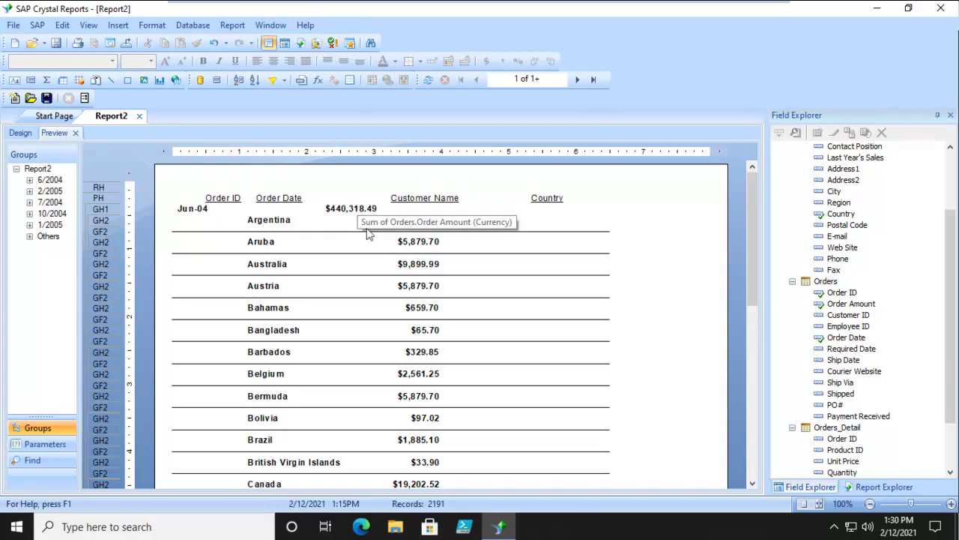
pyautogui.scroll(-10, 383, 281)
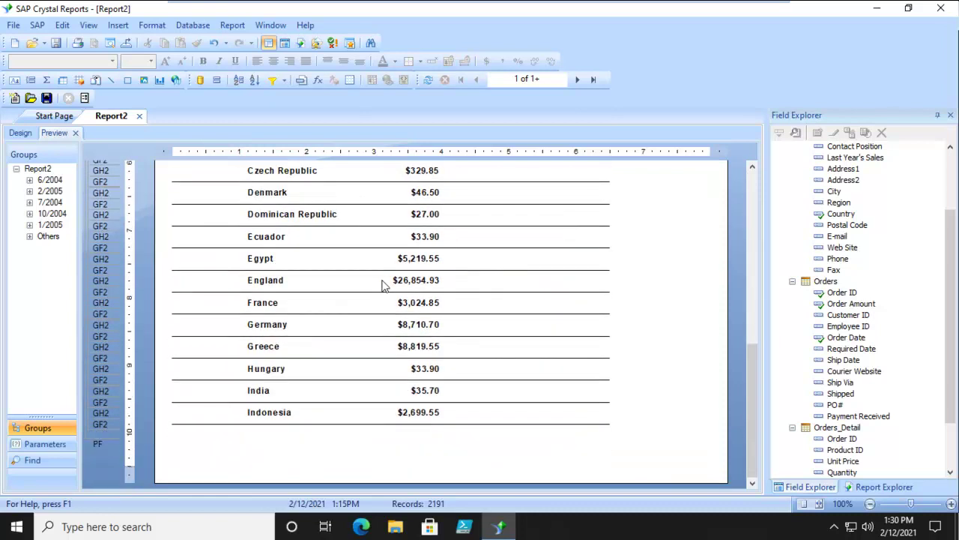
pyautogui.click(578, 79)
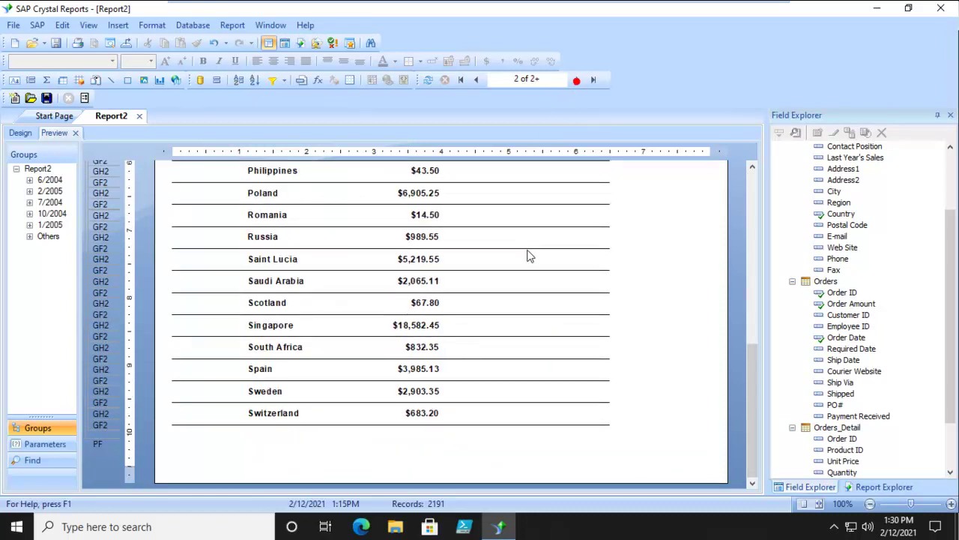
pyautogui.scroll(4, 528, 258)
pyautogui.scroll(4, 527, 258)
pyautogui.scroll(-5, 529, 258)
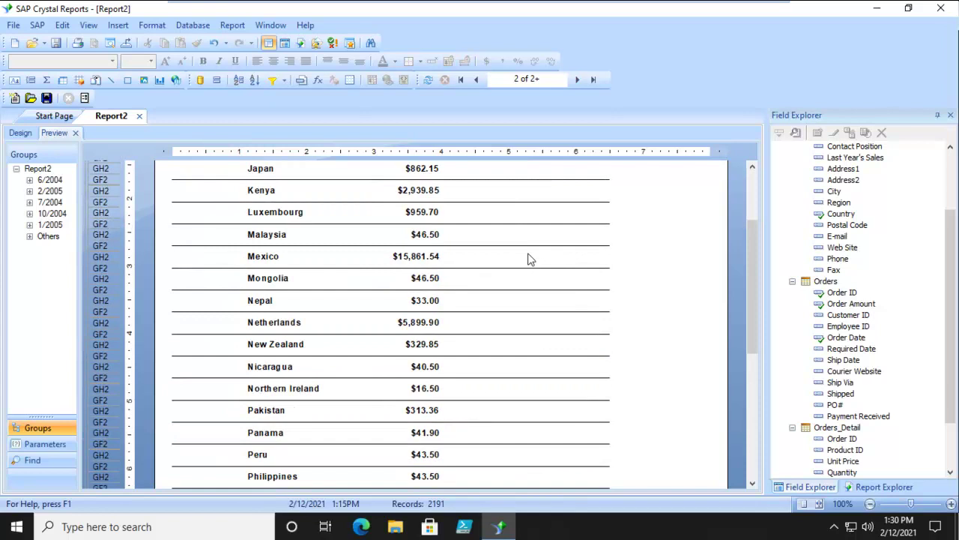
pyautogui.scroll(-3, 529, 259)
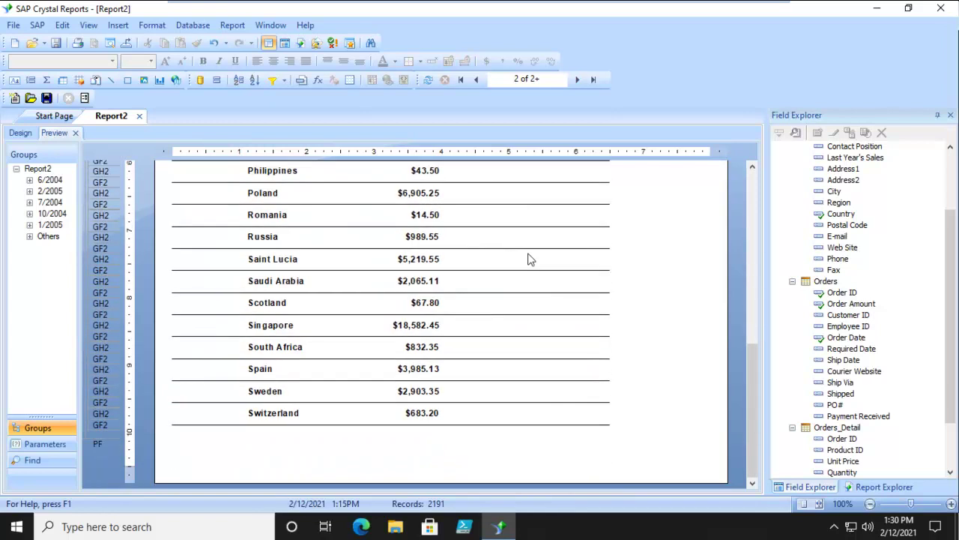
pyautogui.click(577, 80)
pyautogui.scroll(2, 590, 222)
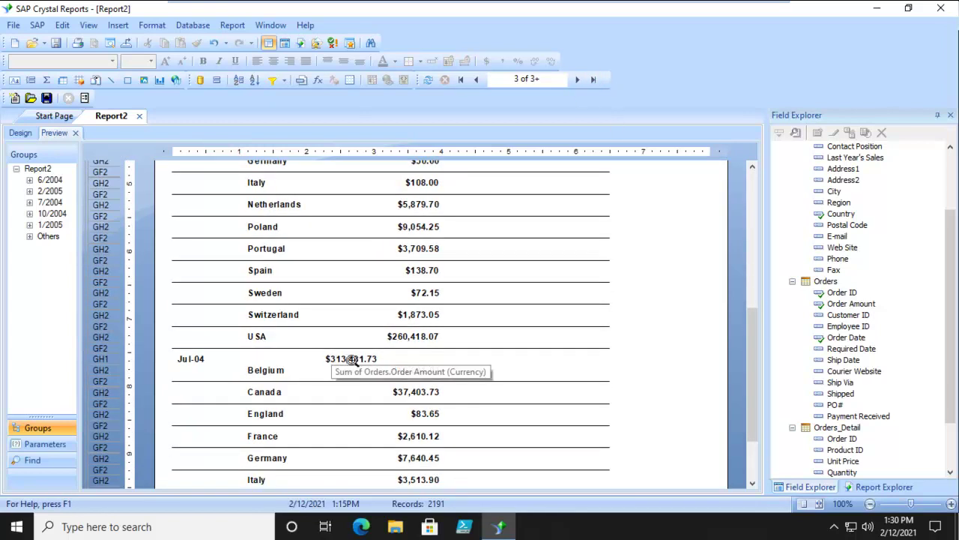
pyautogui.scroll(-2, 516, 344)
pyautogui.scroll(10, 516, 344)
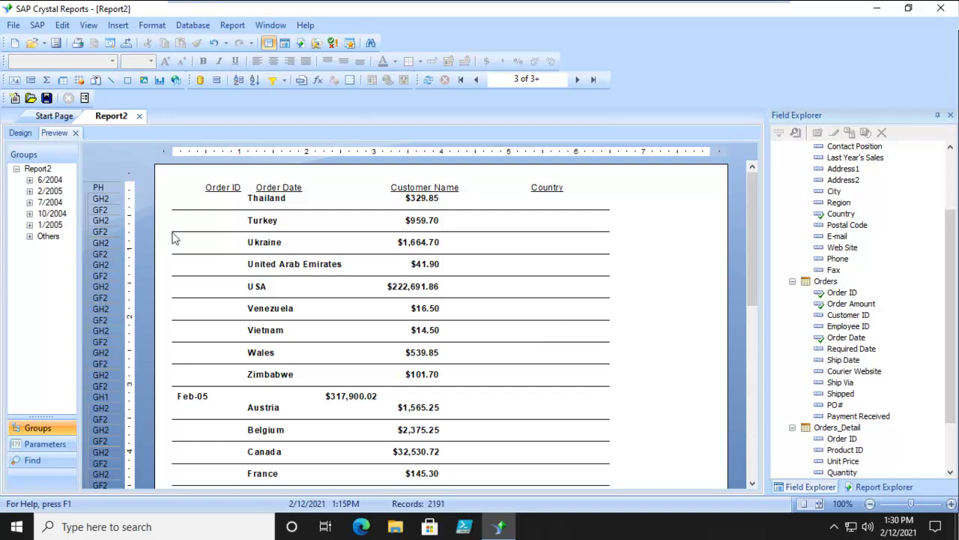
pyautogui.click(20, 133)
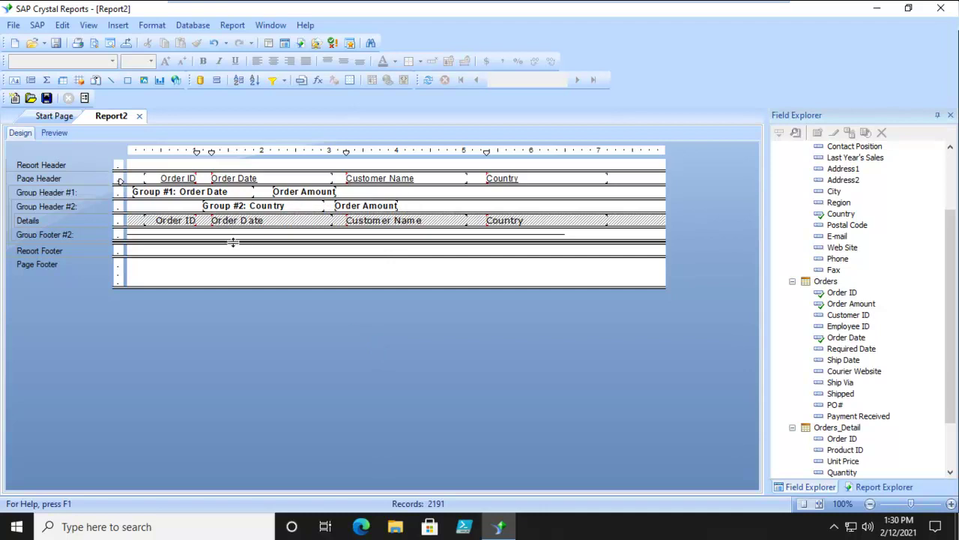
# Step: Move the Country name and Order Amount total into Group Header #1, then delete the Country group
pyautogui.click(176, 192)
pyautogui.press('Delete')
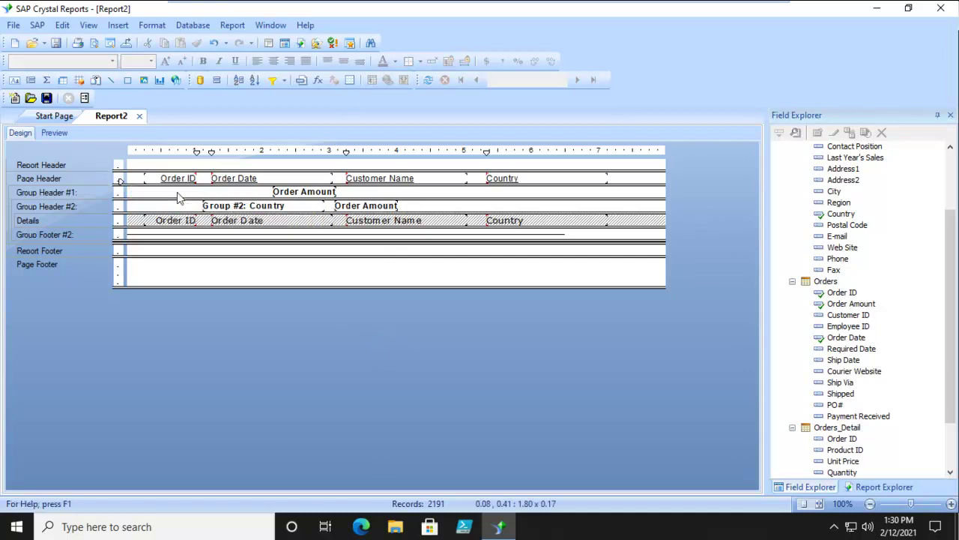
pyautogui.click(285, 193)
pyautogui.press('Delete')
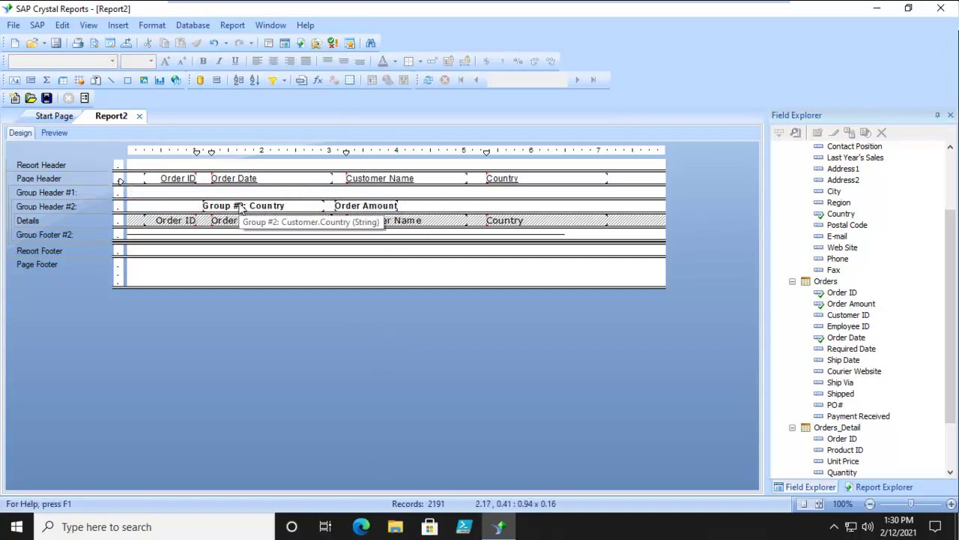
pyautogui.moveTo(236, 207); pyautogui.dragTo(173, 194)
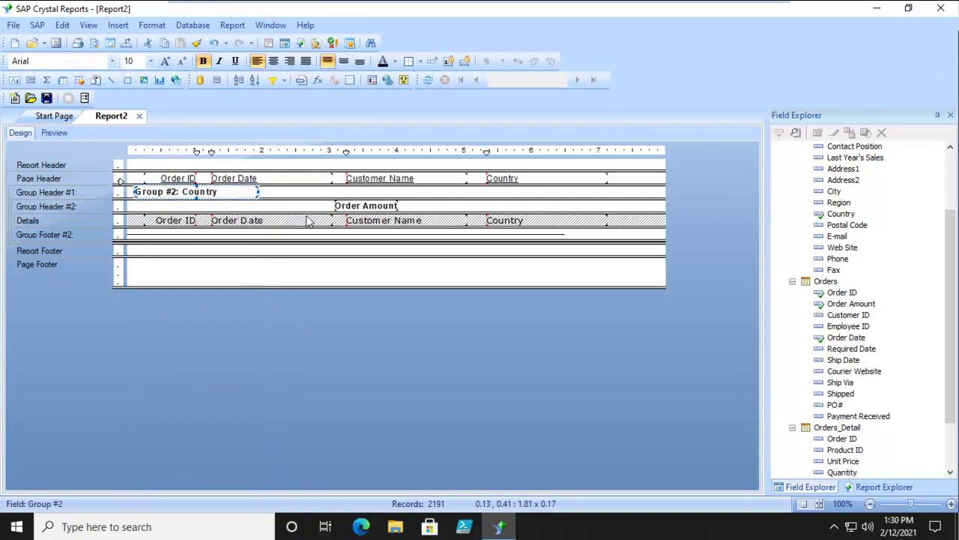
pyautogui.moveTo(368, 206); pyautogui.dragTo(331, 195)
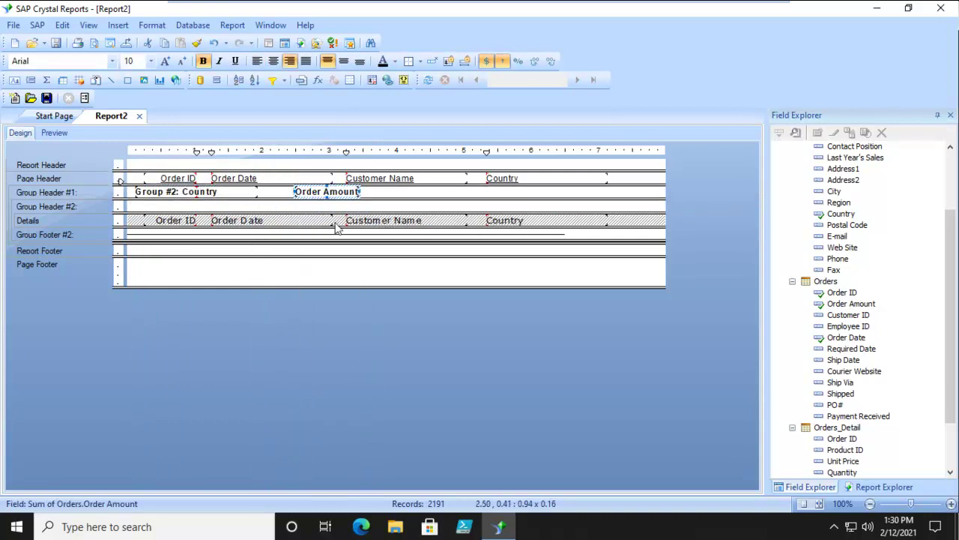
pyautogui.rightClick(90, 206)
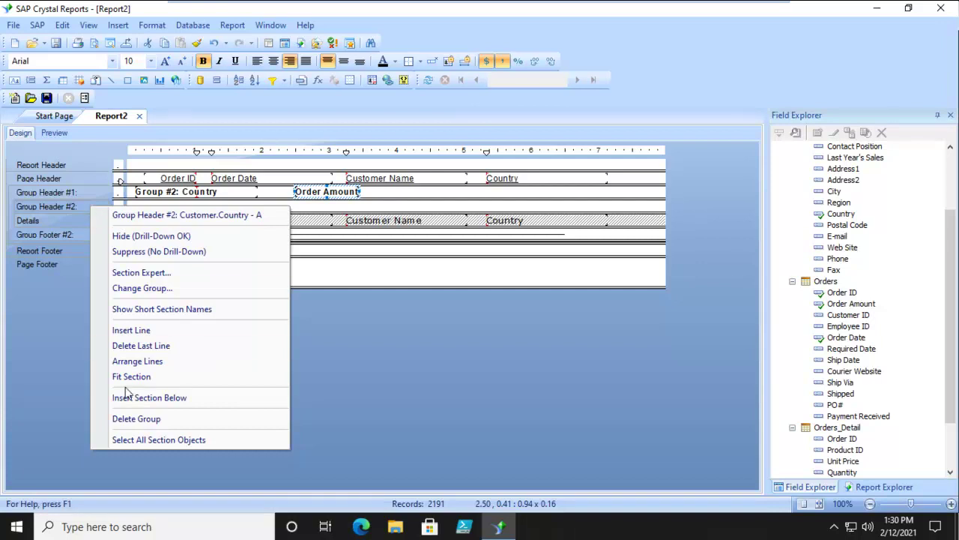
pyautogui.click(132, 419)
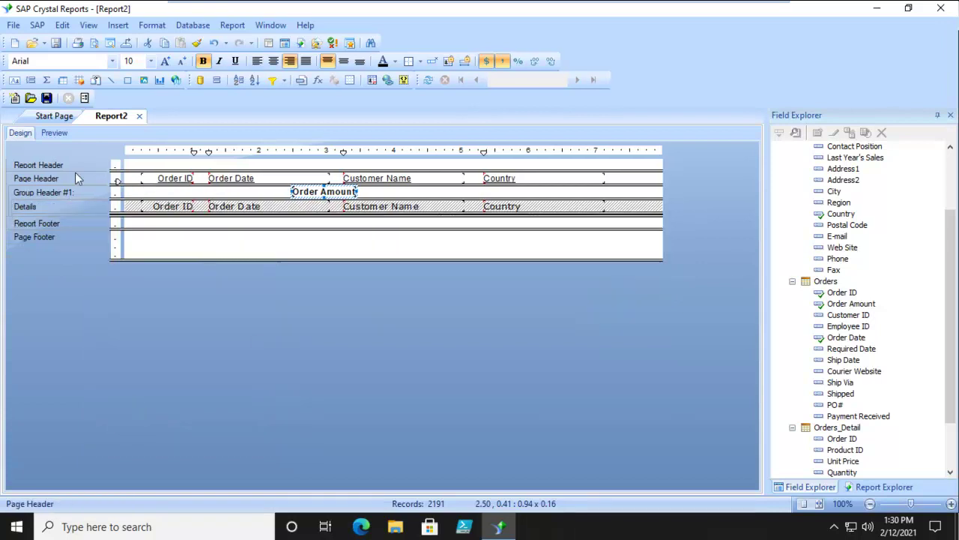
pyautogui.click(53, 133)
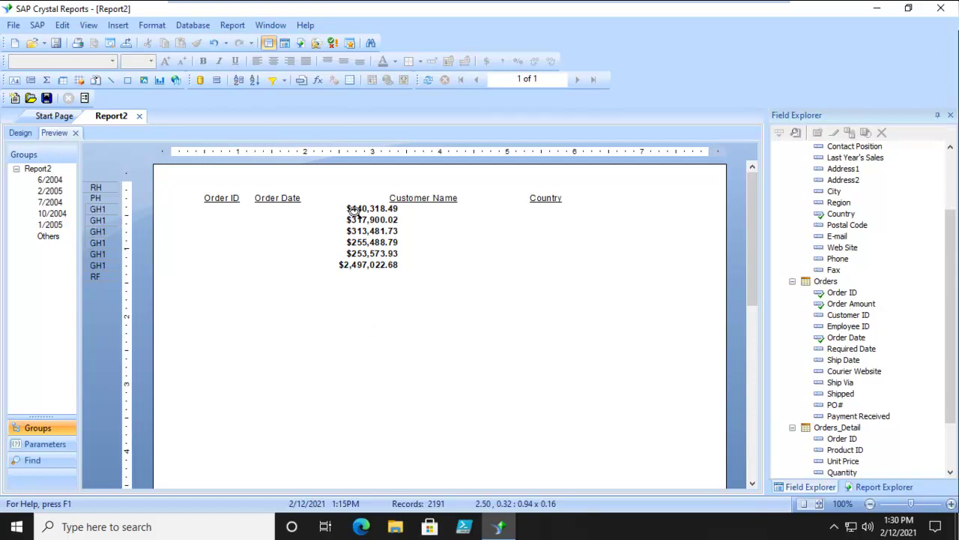
pyautogui.click(359, 375)
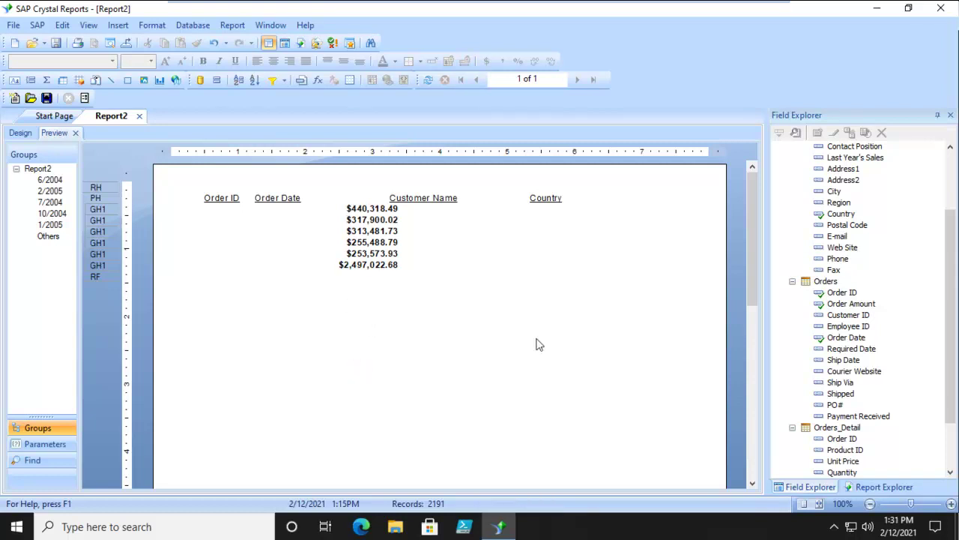
# Step: Delete the Order Date group from Group Header #1 in the design layout
pyautogui.click(21, 133)
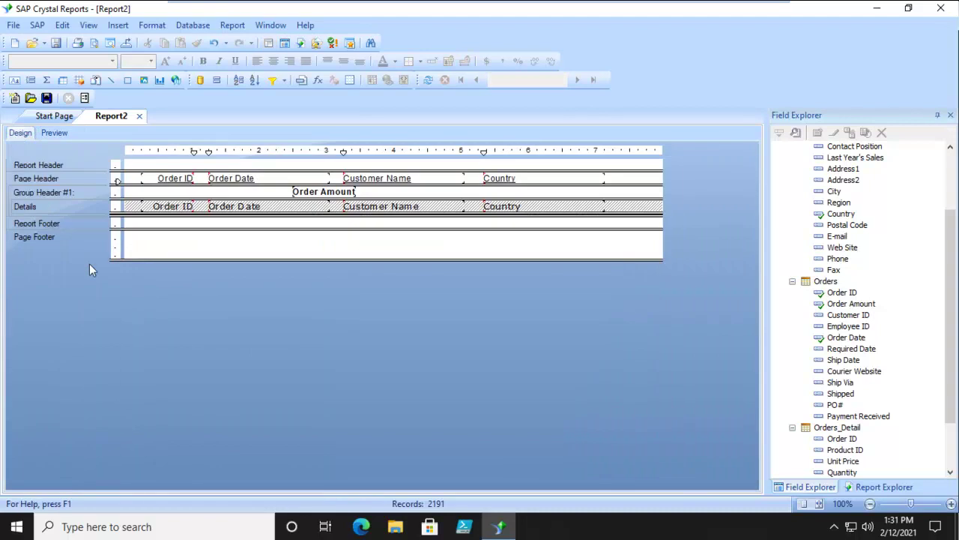
pyautogui.click(72, 192)
pyautogui.rightClick(79, 190)
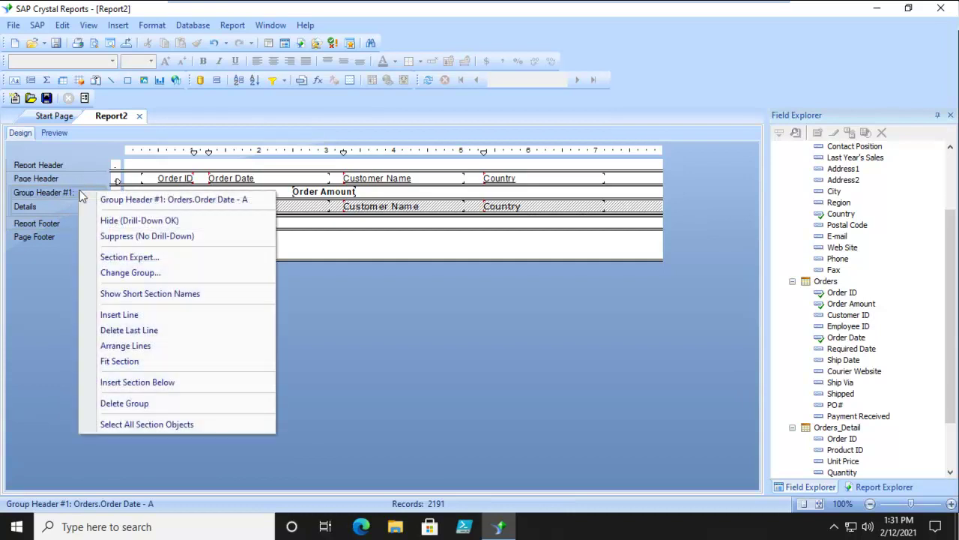
pyautogui.click(113, 403)
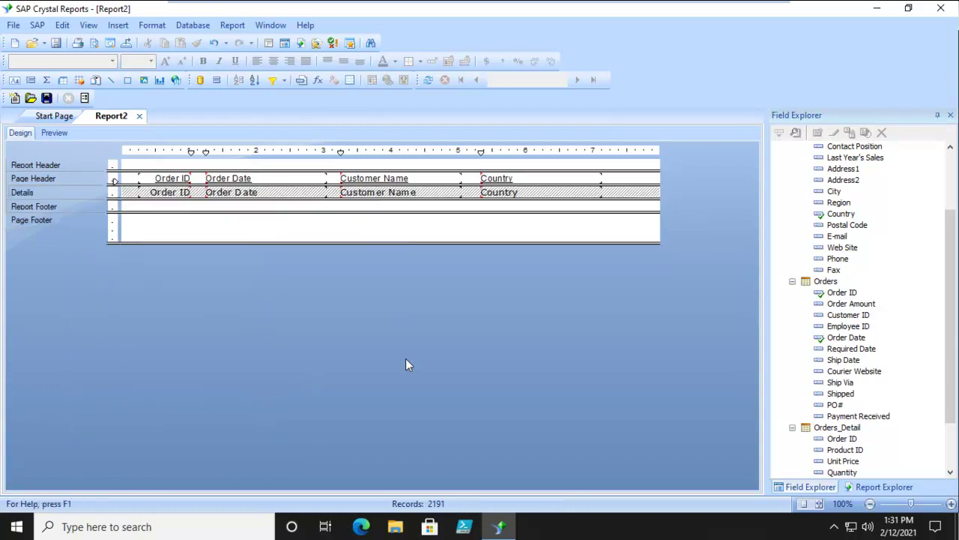
# Step: Turn off suppression on the Details section so its records show again
pyautogui.click(438, 358)
pyautogui.rightClick(92, 192)
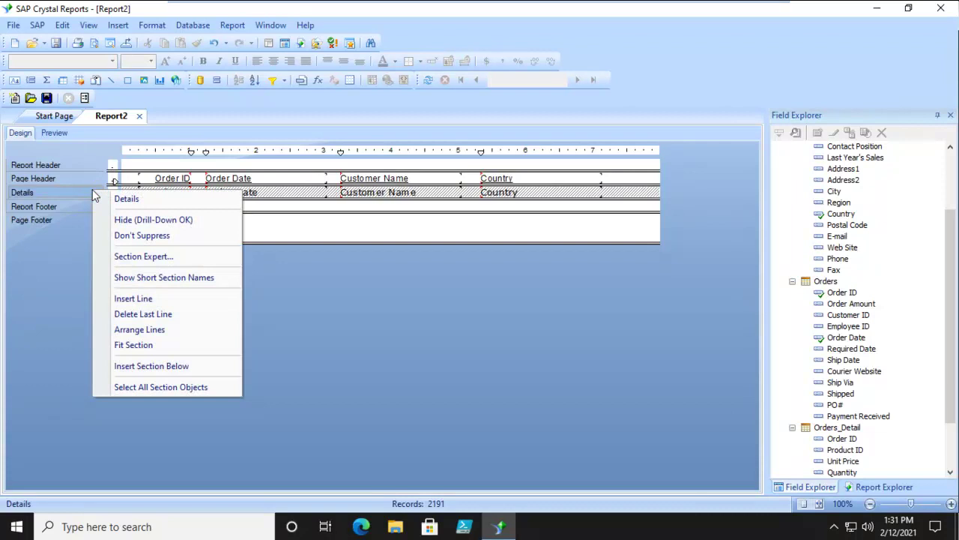
pyautogui.click(129, 235)
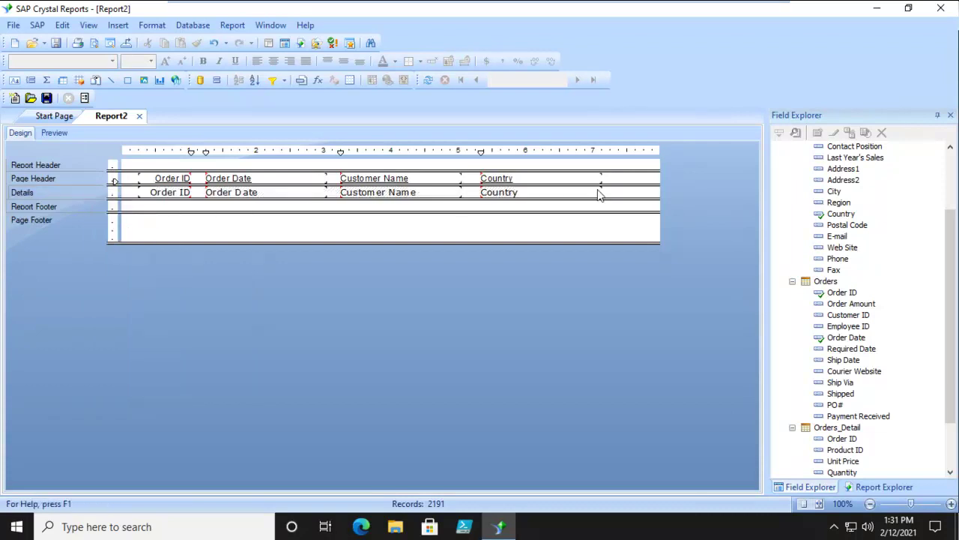
pyautogui.click(339, 362)
# Step: Insert a new Group #1 on Customer Name, sorted in ascending order
pyautogui.click(30, 79)
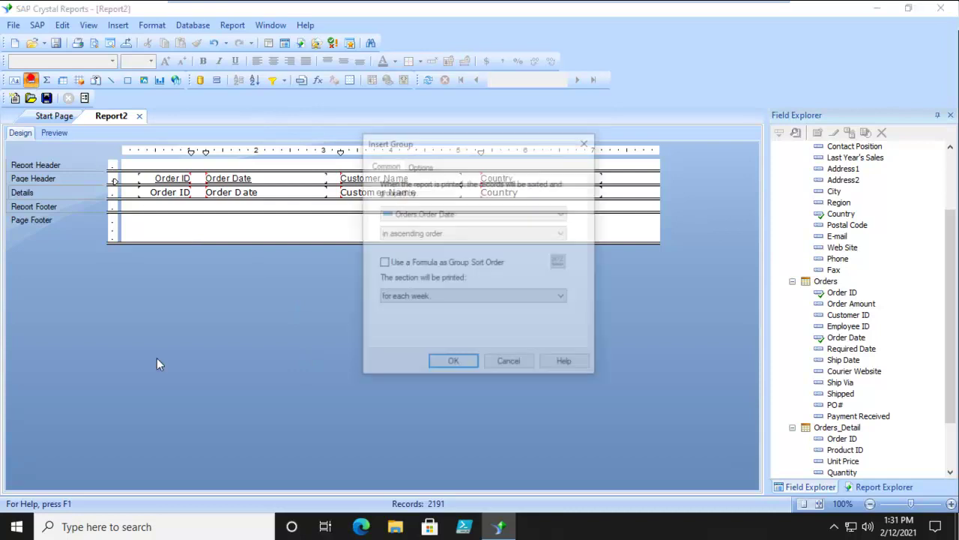
pyautogui.click(561, 214)
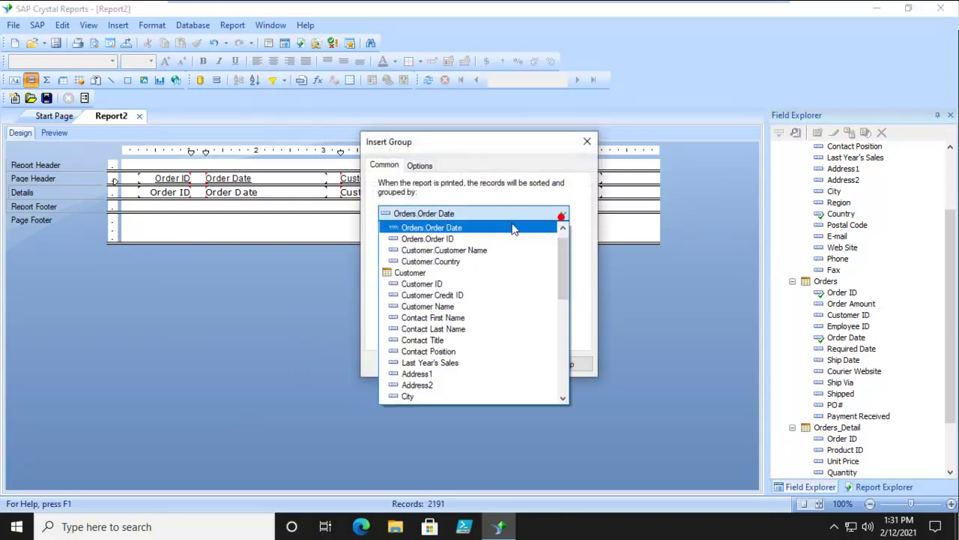
pyautogui.click(443, 262)
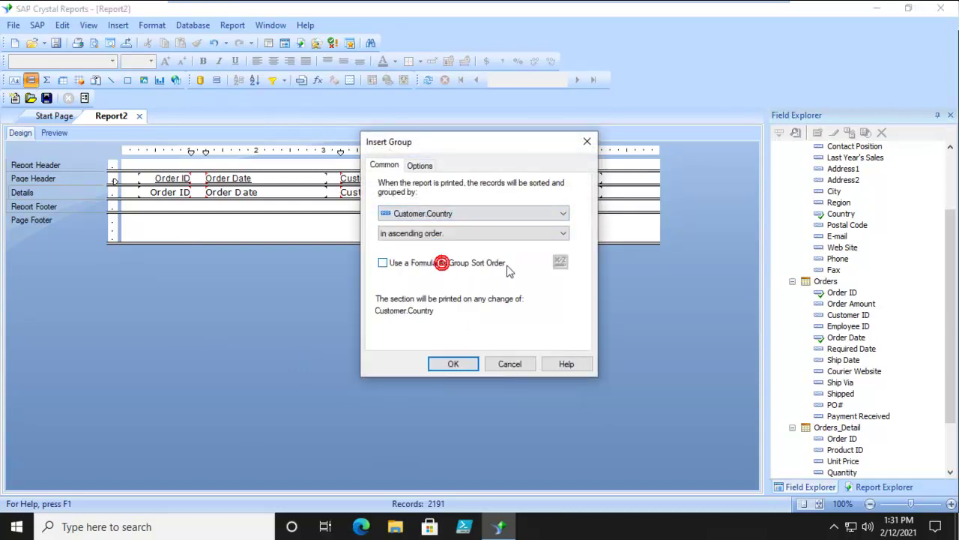
pyautogui.click(563, 215)
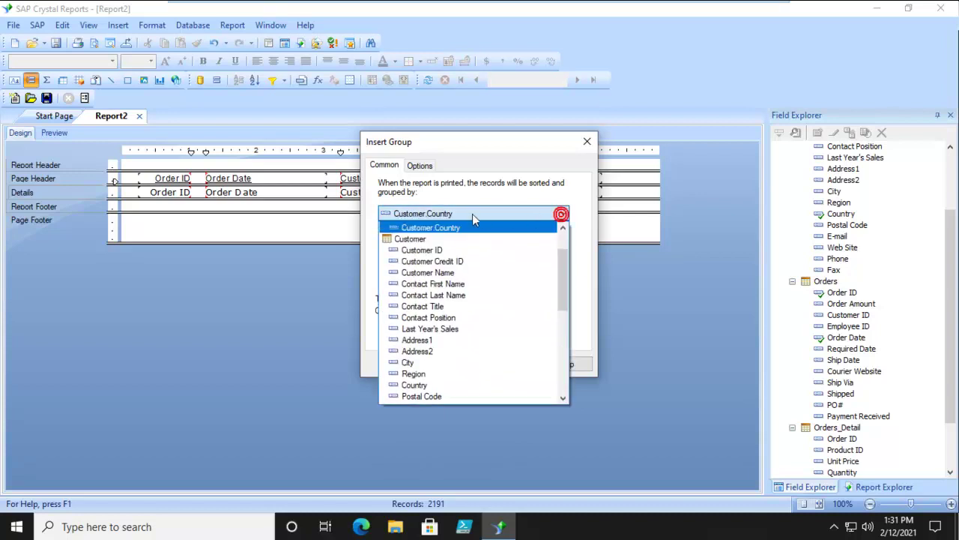
pyautogui.click(450, 271)
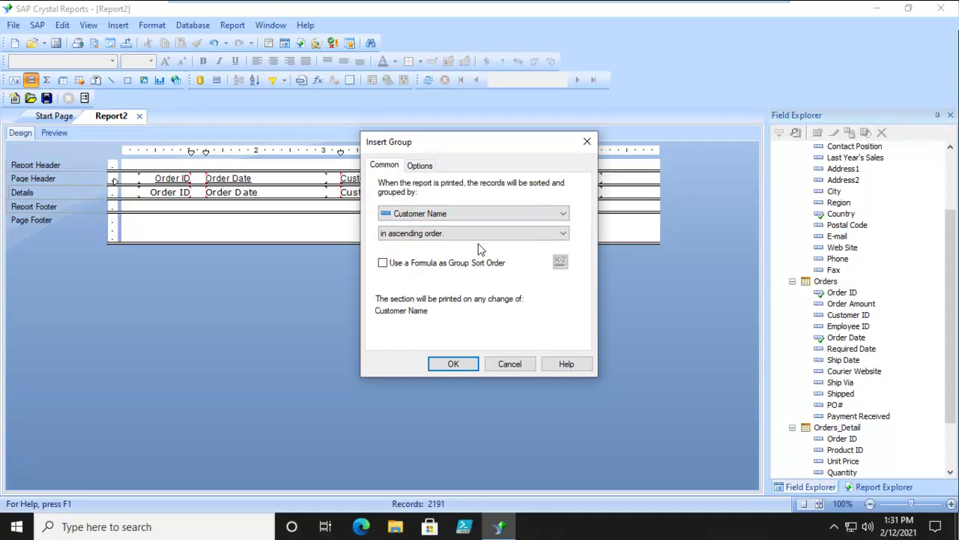
pyautogui.click(453, 364)
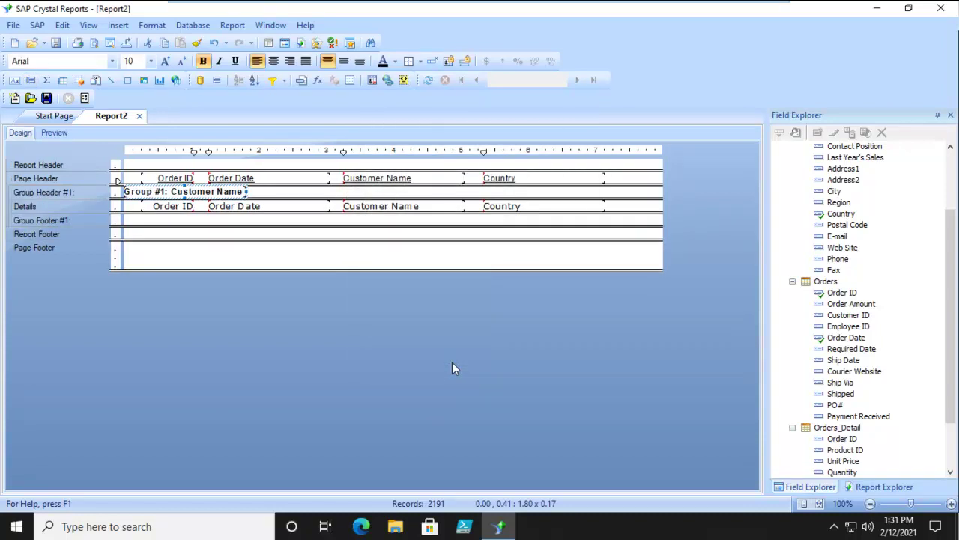
# Step: Add a Sum of Order Amount for each Customer Name group in its header and preview the totals
pyautogui.click(258, 307)
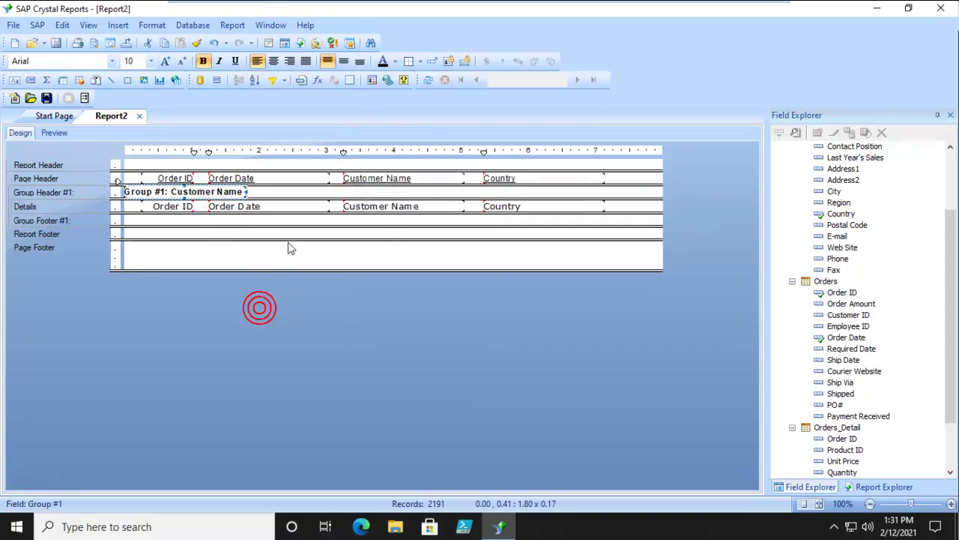
pyautogui.click(47, 80)
pyautogui.click(579, 156)
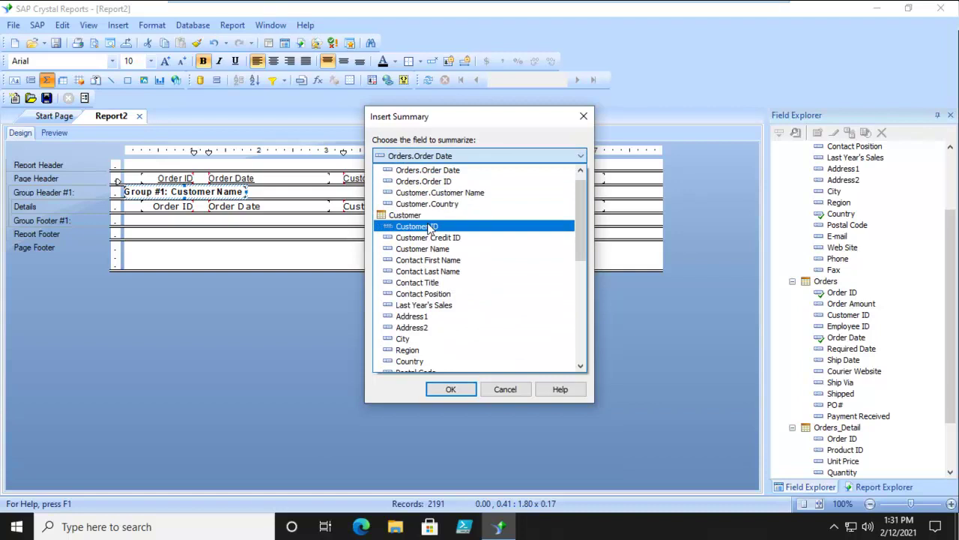
pyautogui.scroll(-7, 439, 275)
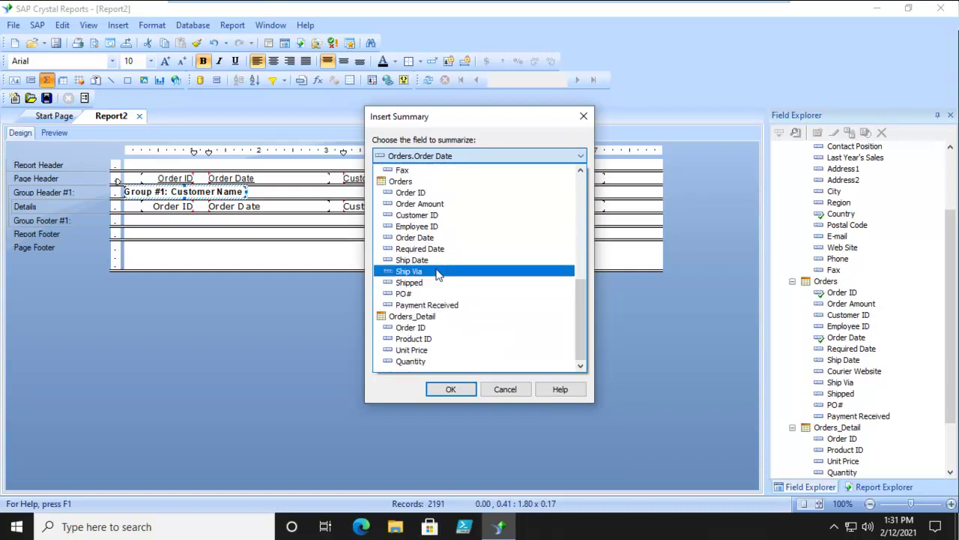
pyautogui.click(425, 204)
pyautogui.click(409, 189)
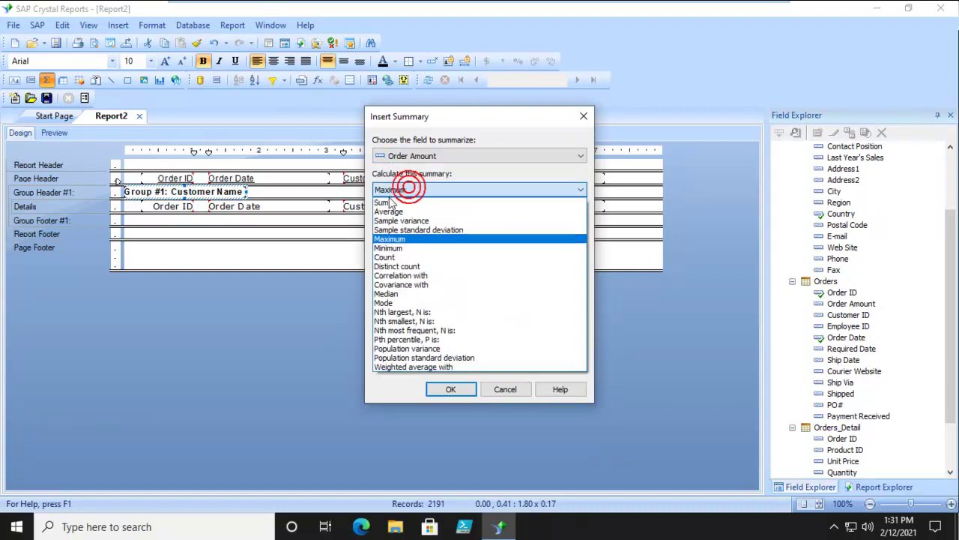
pyautogui.click(390, 199)
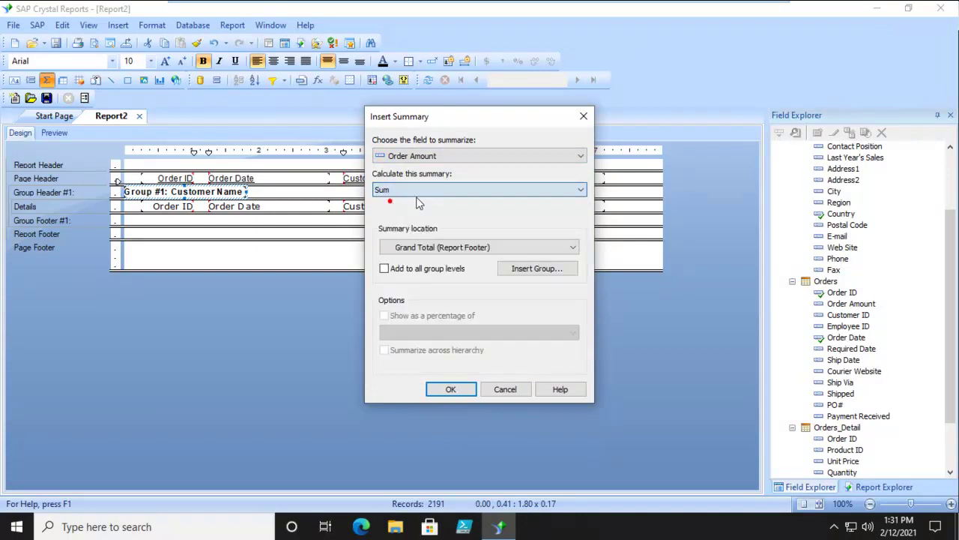
pyautogui.click(454, 247)
pyautogui.click(463, 272)
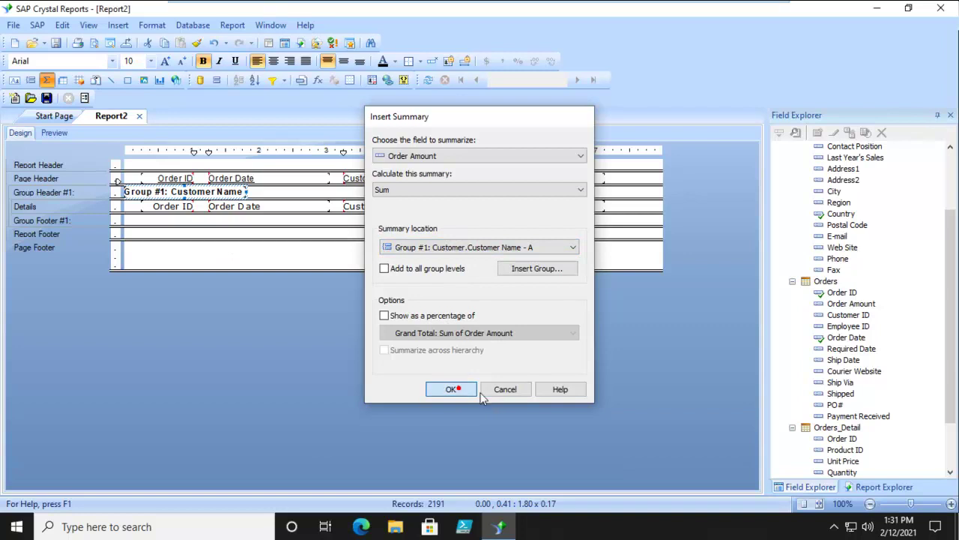
pyautogui.click(450, 389)
pyautogui.moveTo(157, 219); pyautogui.dragTo(335, 192)
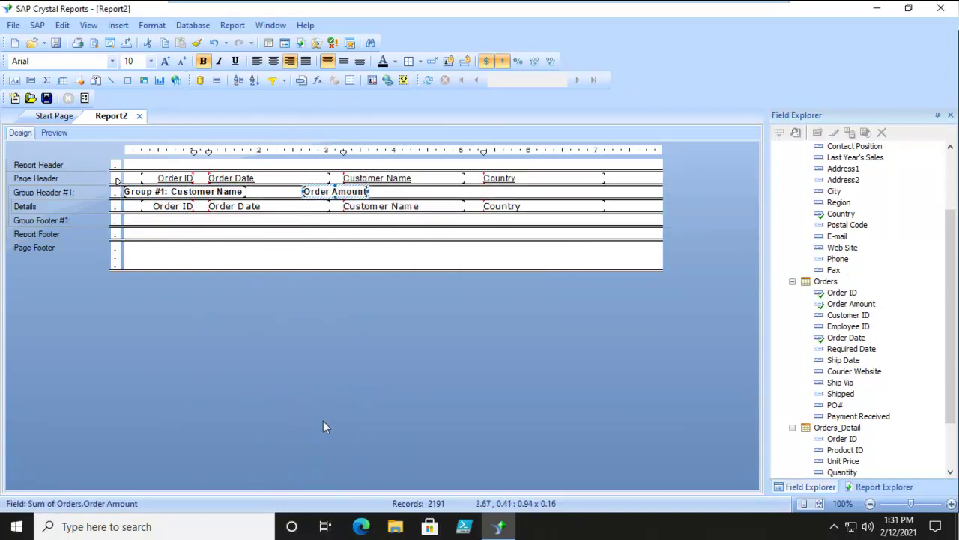
pyautogui.click(53, 133)
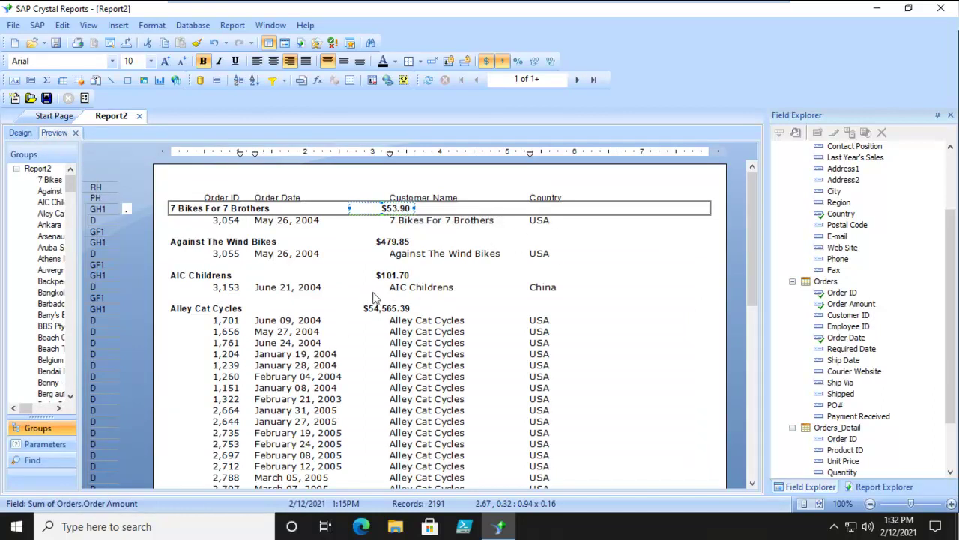
# Step: Apply a Top 10 group sort on customers by summed Order Amount, with an Others group
pyautogui.click(20, 133)
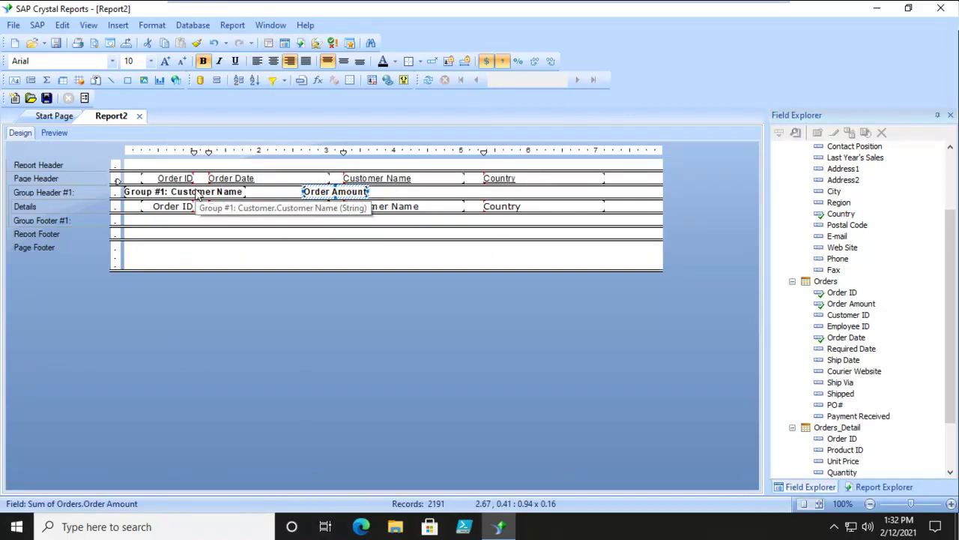
pyautogui.click(239, 79)
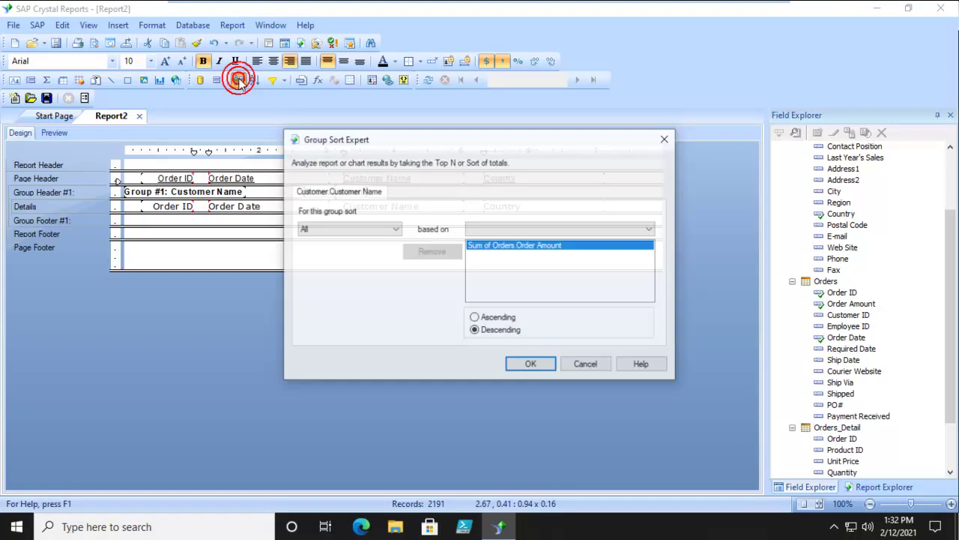
pyautogui.click(311, 229)
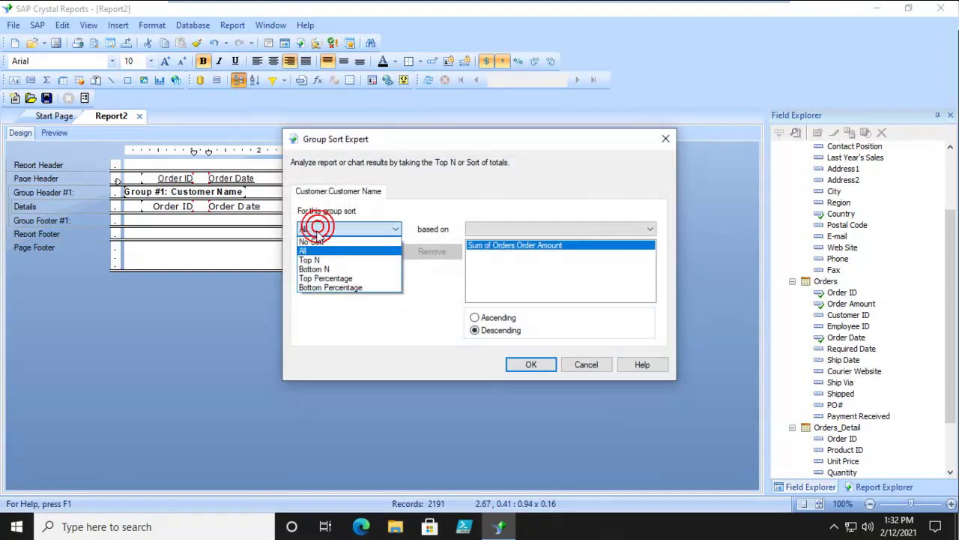
pyautogui.click(316, 259)
pyautogui.doubleClick(317, 280)
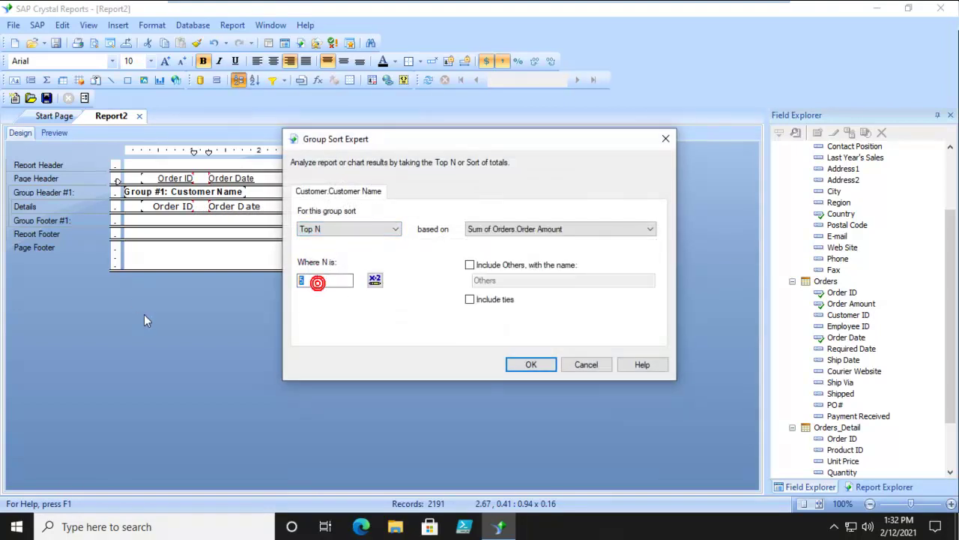
pyautogui.write('10')
pyautogui.click(470, 265)
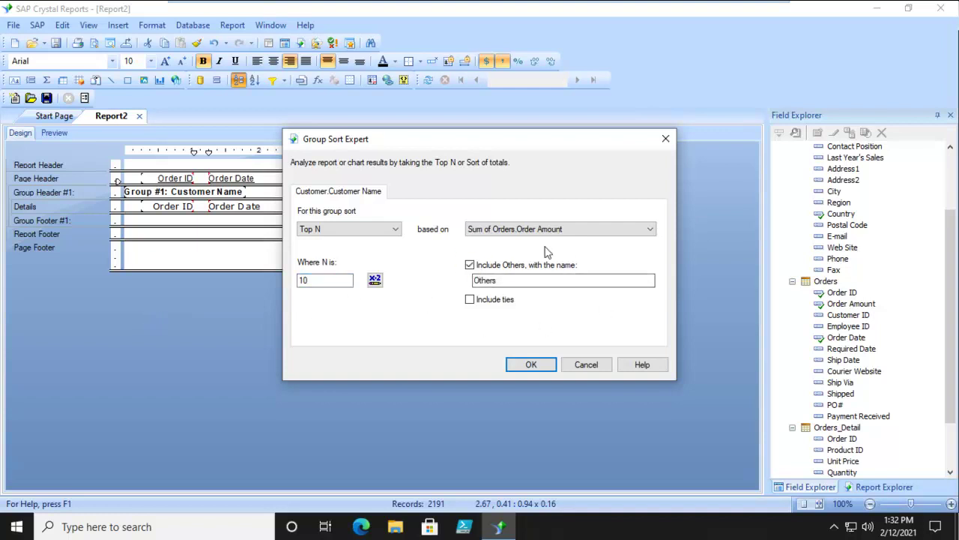
pyautogui.click(530, 364)
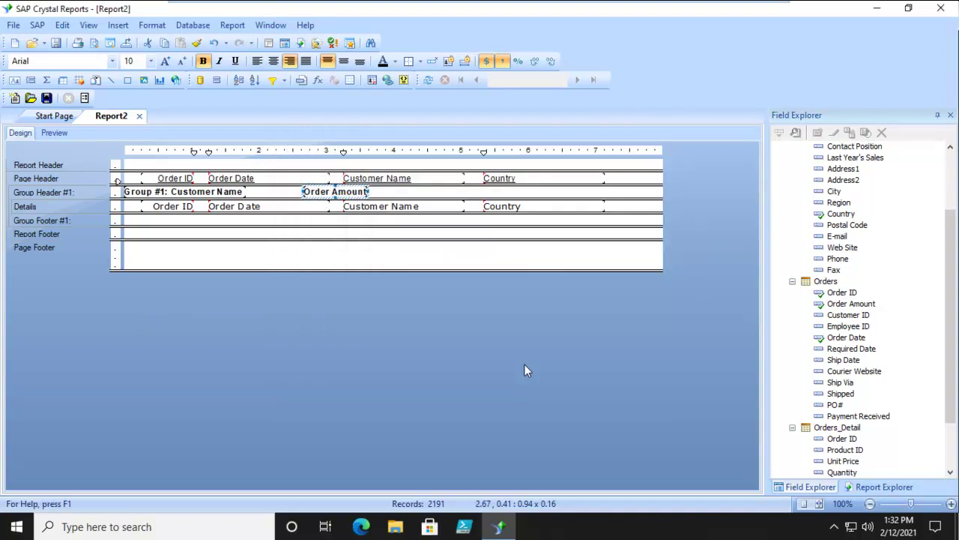
# Step: Preview the top 10 customer groups, led by Psycho-Cycle at $103,535.50, followed by Others
pyautogui.click(51, 134)
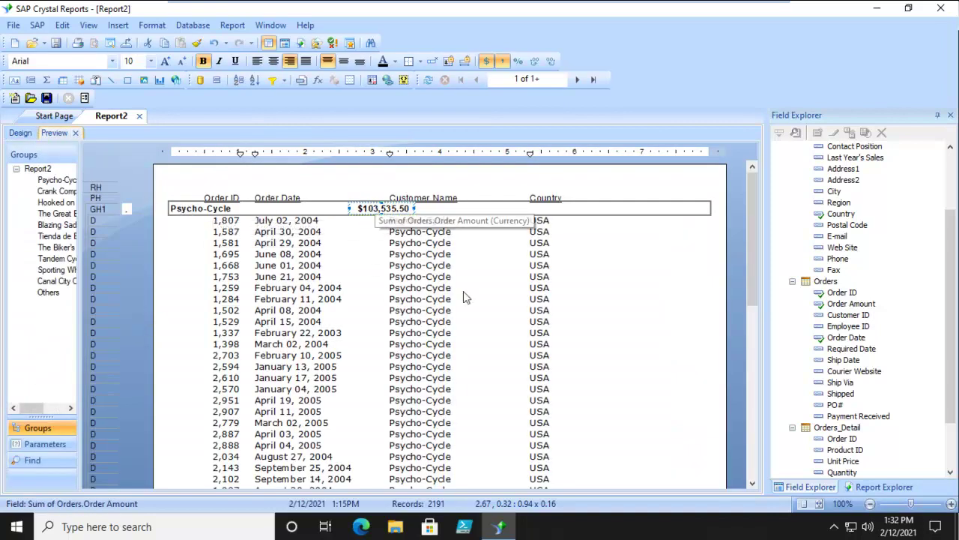
pyautogui.scroll(-7, 579, 318)
pyautogui.scroll(-6, 581, 318)
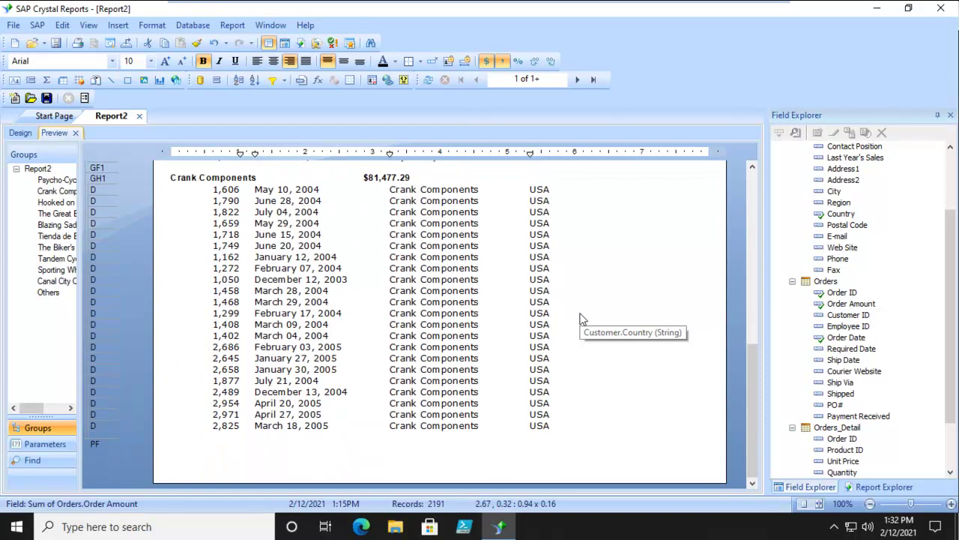
pyautogui.scroll(13, 581, 318)
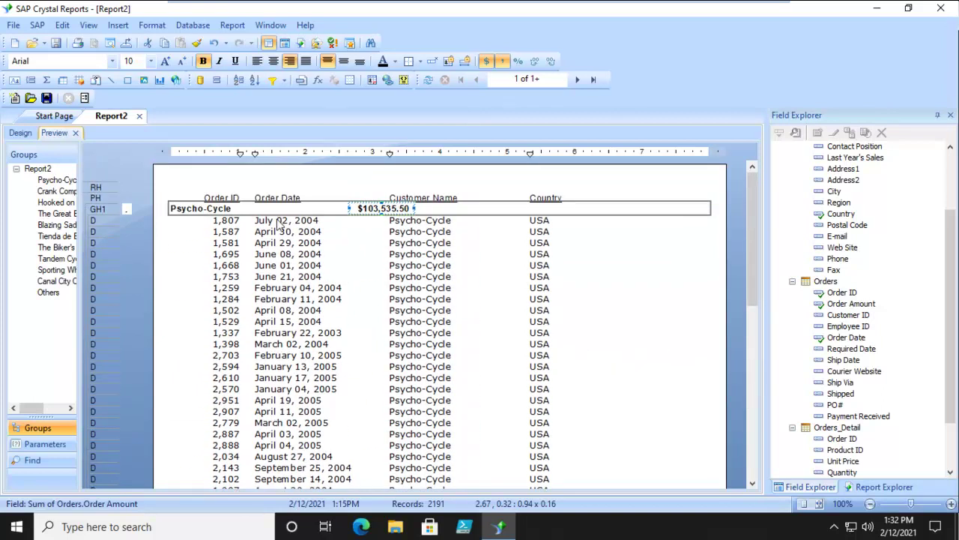
# Step: Suppress the Details section (No Drill-Down) and preview only the customer totals
pyautogui.click(20, 132)
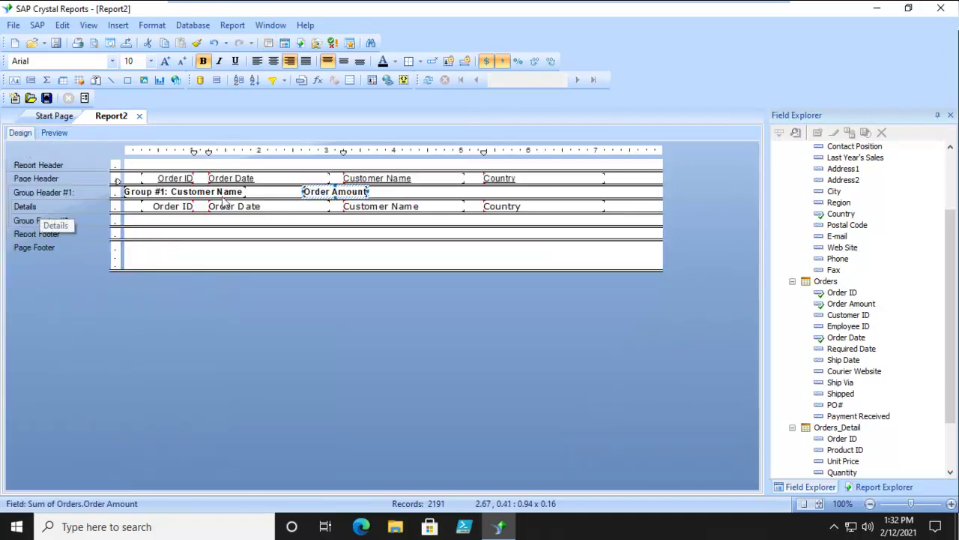
pyautogui.rightClick(95, 205)
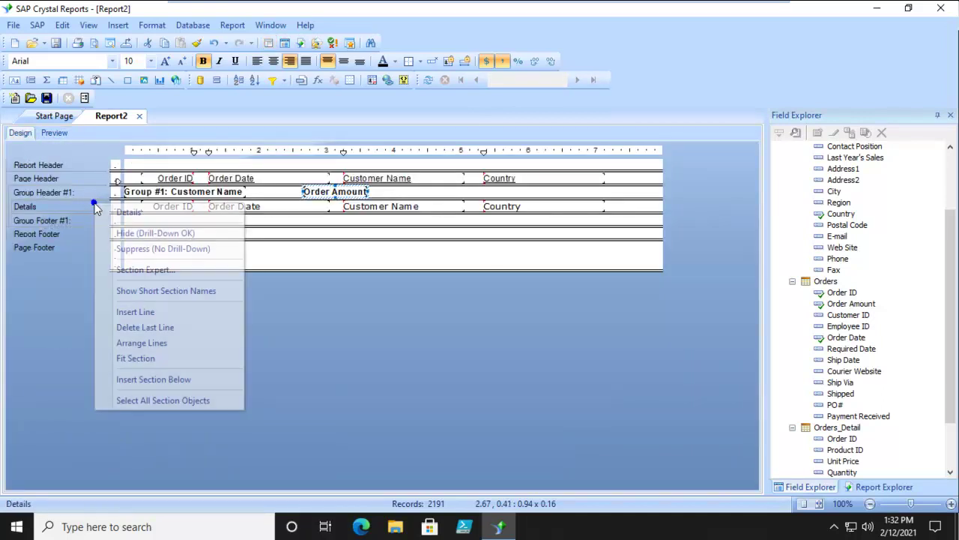
pyautogui.click(133, 249)
pyautogui.click(55, 132)
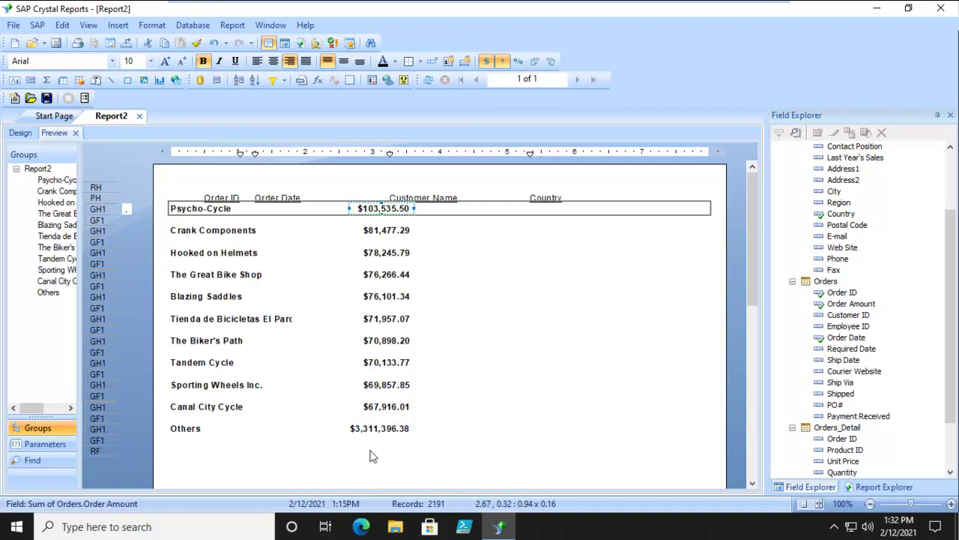
# Step: Browse the customer groups and drill down into Others, showing $3,311,396.38 across 1896 records
pyautogui.click(51, 180)
pyautogui.click(54, 191)
pyautogui.click(56, 202)
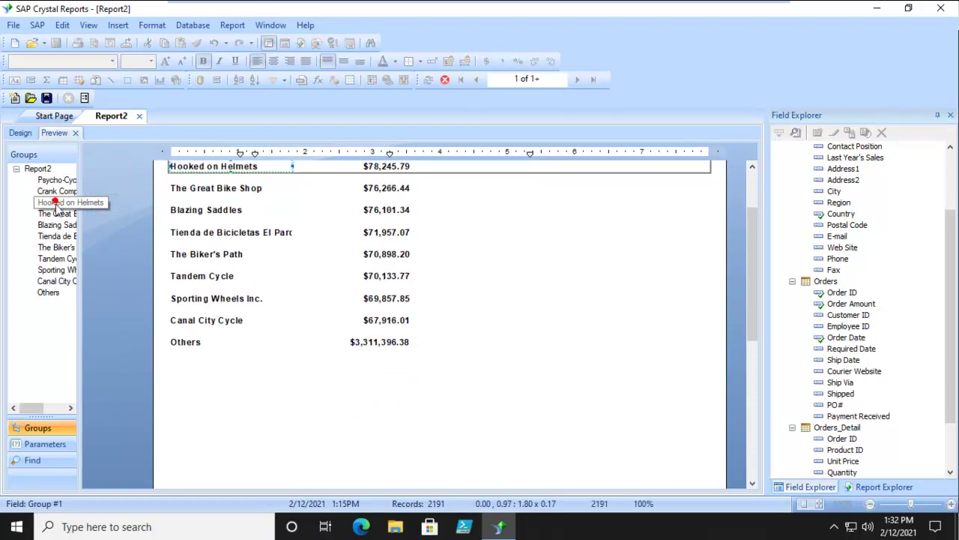
pyautogui.click(55, 225)
pyautogui.click(48, 292)
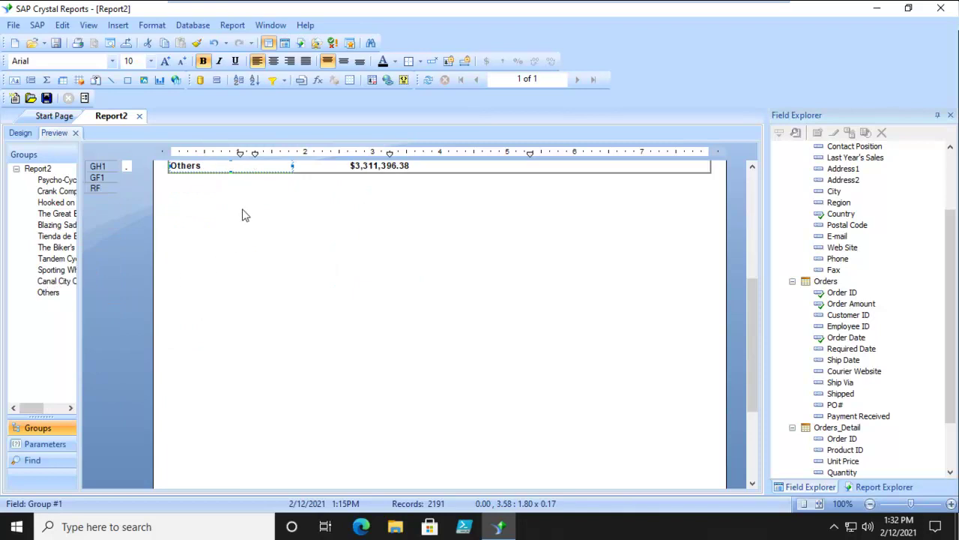
pyautogui.scroll(3, 514, 202)
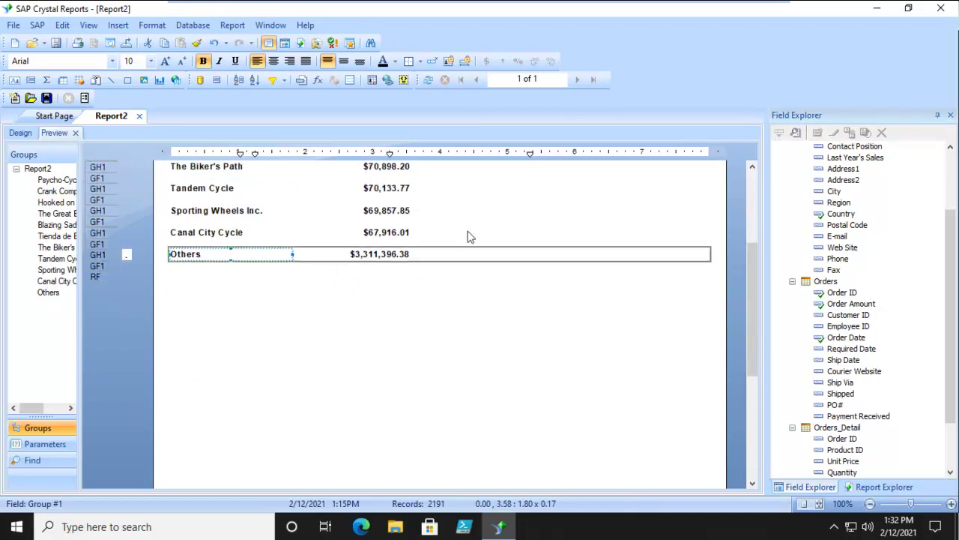
pyautogui.doubleClick(380, 255)
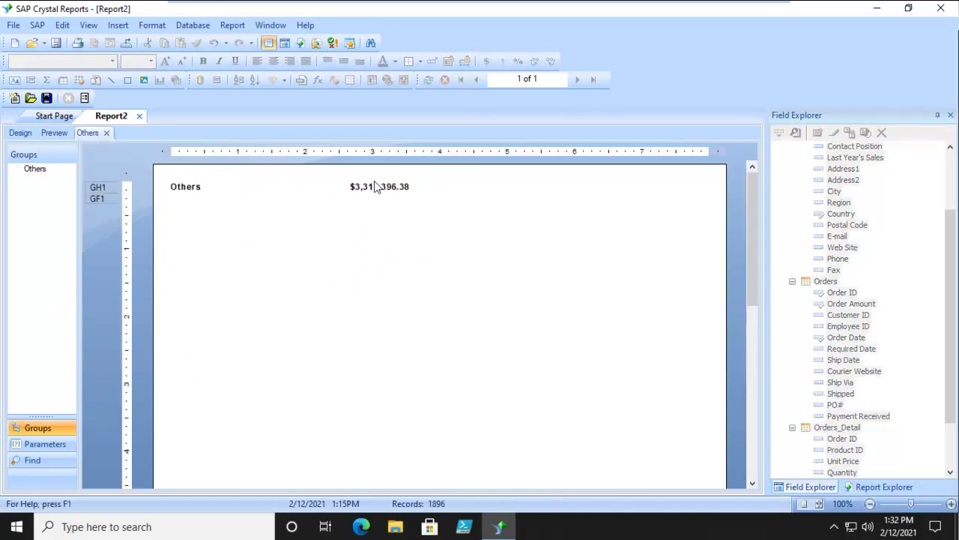